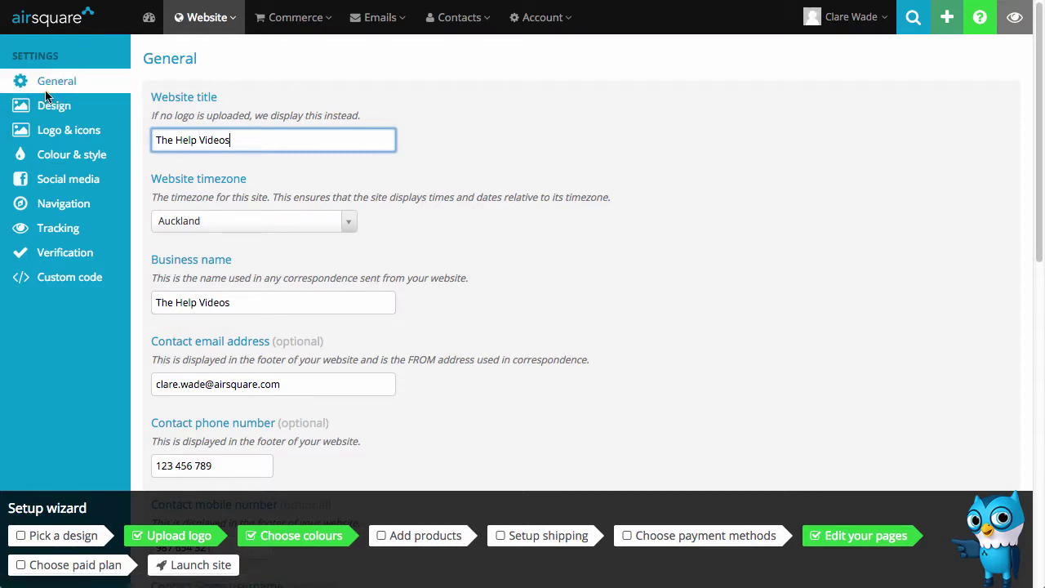
- Review the general website settings, from the website title and contact details down to the location address and Google Map options
{"action": "scroll", "coordinate": [455, 93], "scroll_direction": "down", "scroll_amount": 1}
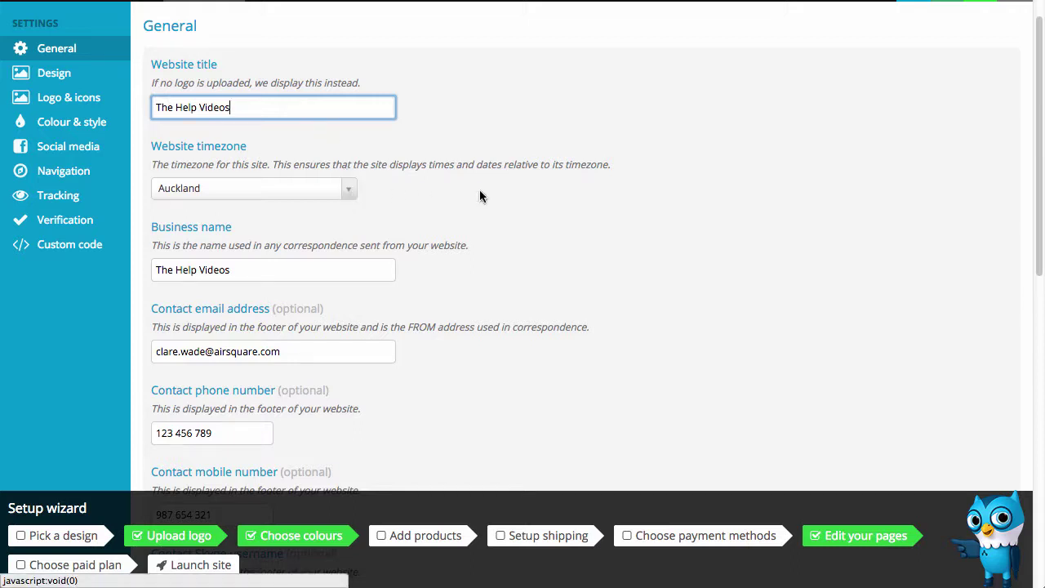
{"action": "scroll", "coordinate": [479, 196], "scroll_direction": "down", "scroll_amount": 2}
{"action": "scroll", "coordinate": [317, 219], "scroll_direction": "down", "scroll_amount": 1}
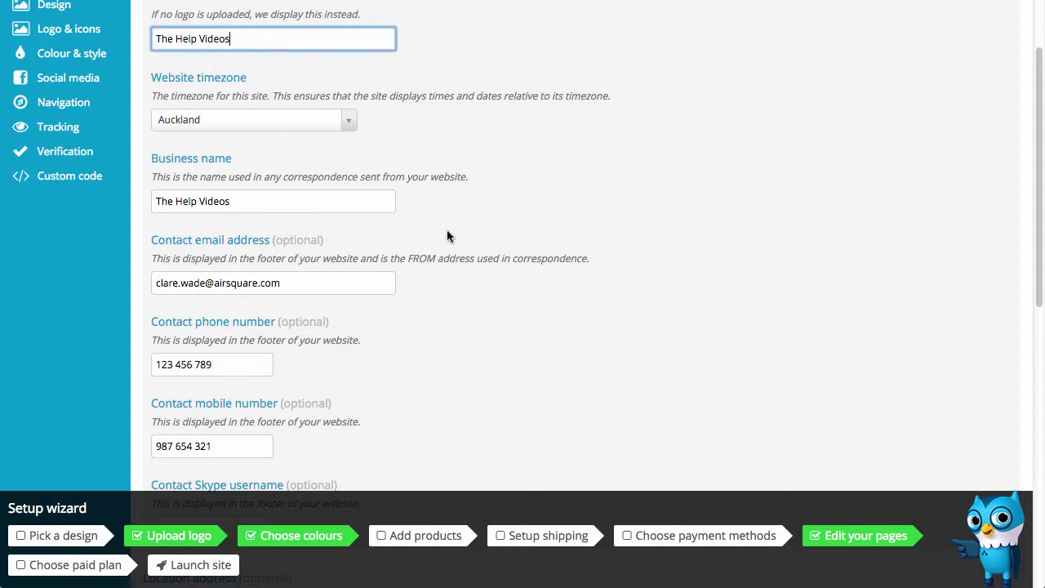
{"action": "scroll", "coordinate": [448, 233], "scroll_direction": "down", "scroll_amount": 3}
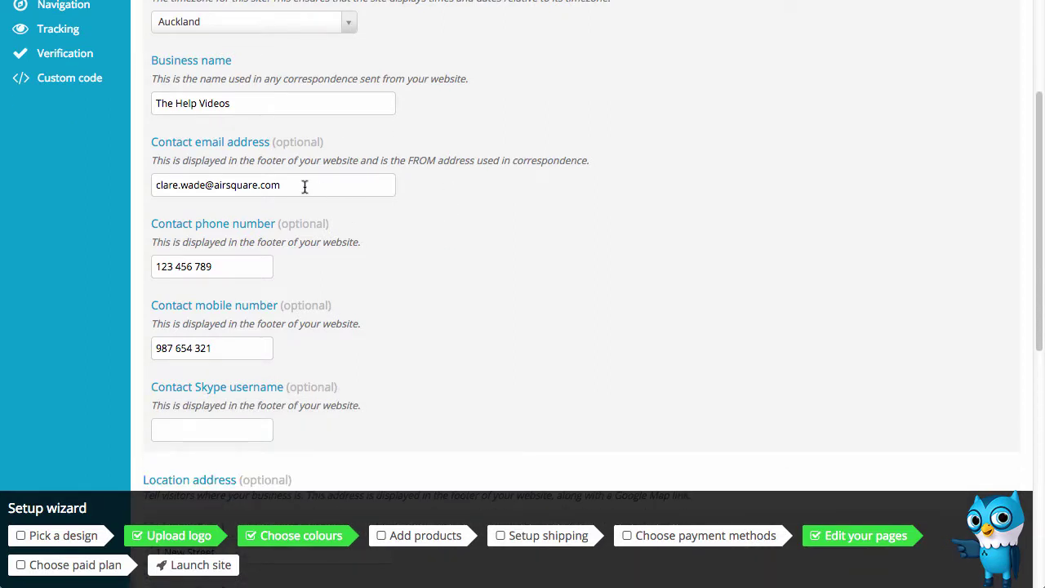
{"action": "scroll", "coordinate": [251, 261], "scroll_direction": "down", "scroll_amount": 15}
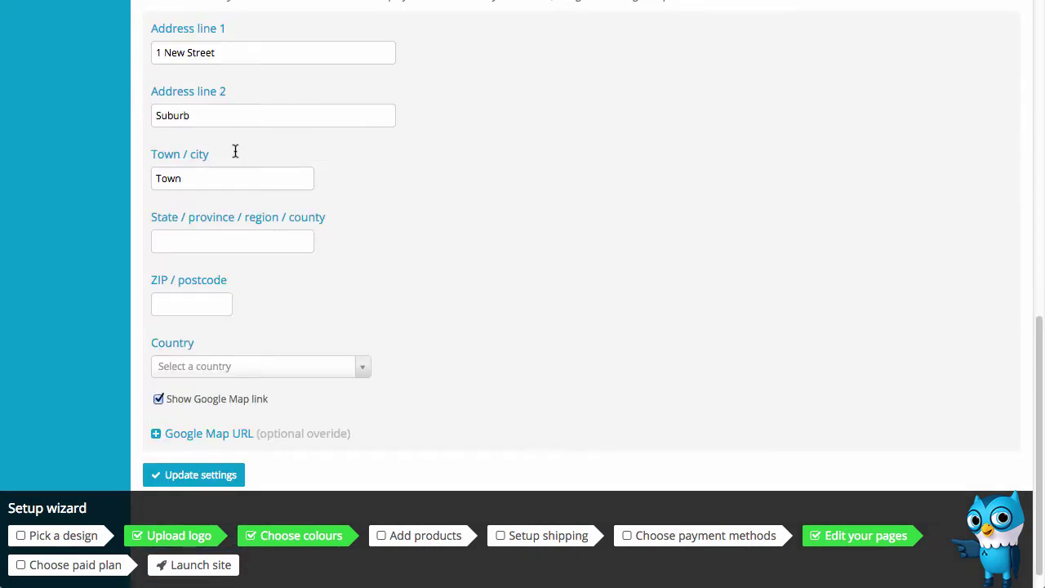
{"action": "scroll", "coordinate": [320, 200], "scroll_direction": "down", "scroll_amount": 1}
{"action": "scroll", "coordinate": [440, 222], "scroll_direction": "up", "scroll_amount": 15}
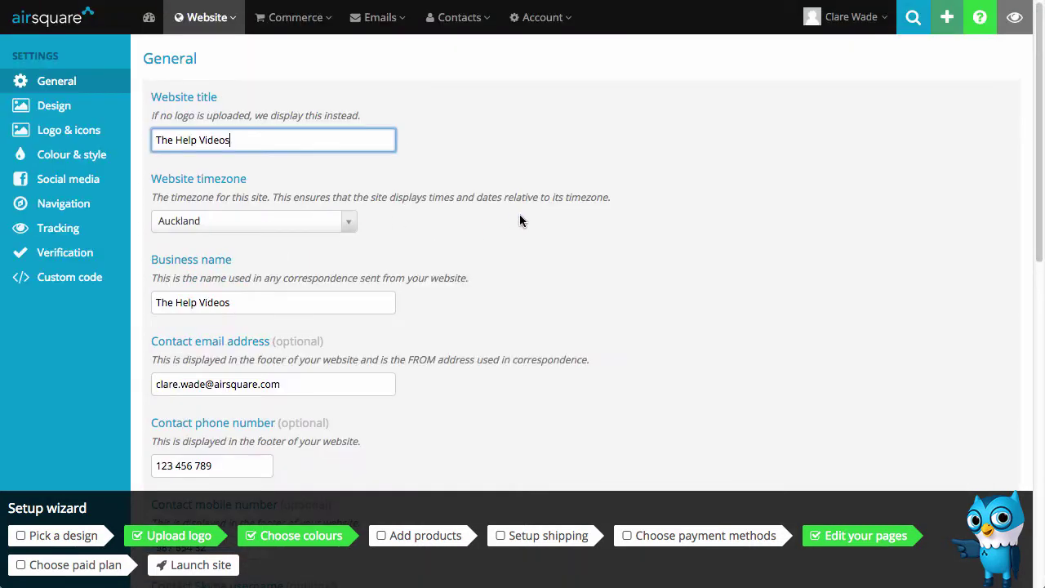
- Preview the live website, check the location and contact details in its footer, and return to the settings
{"action": "left_click", "coordinate": [1017, 20]}
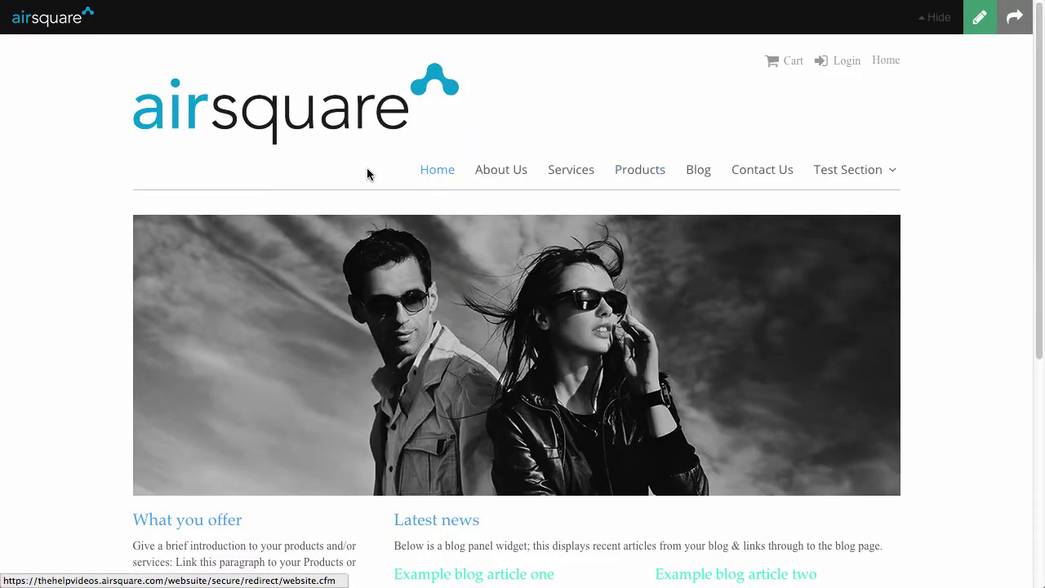
{"action": "scroll", "coordinate": [277, 211], "scroll_direction": "down", "scroll_amount": 5}
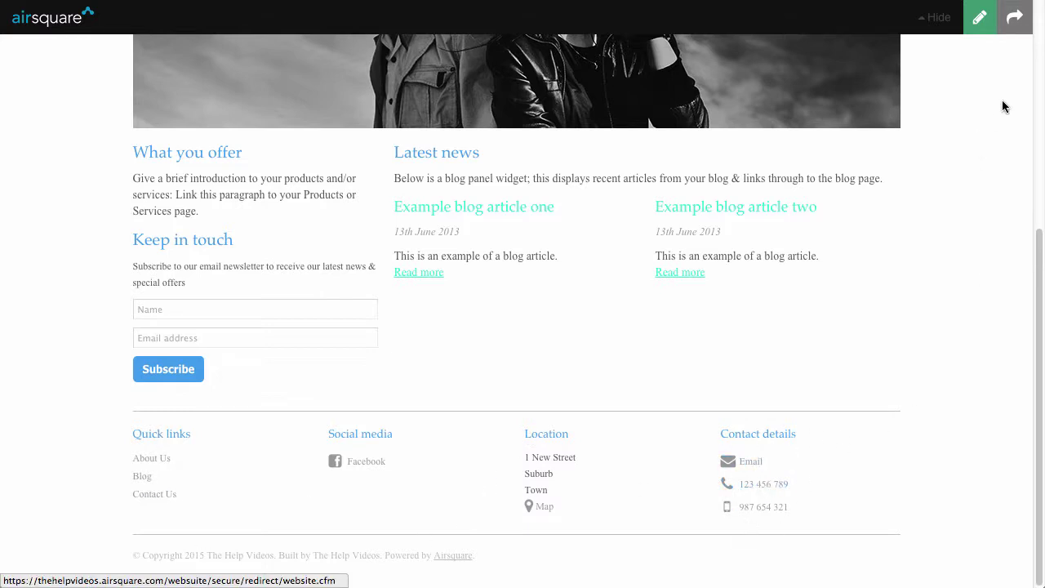
{"action": "left_click", "coordinate": [1014, 18]}
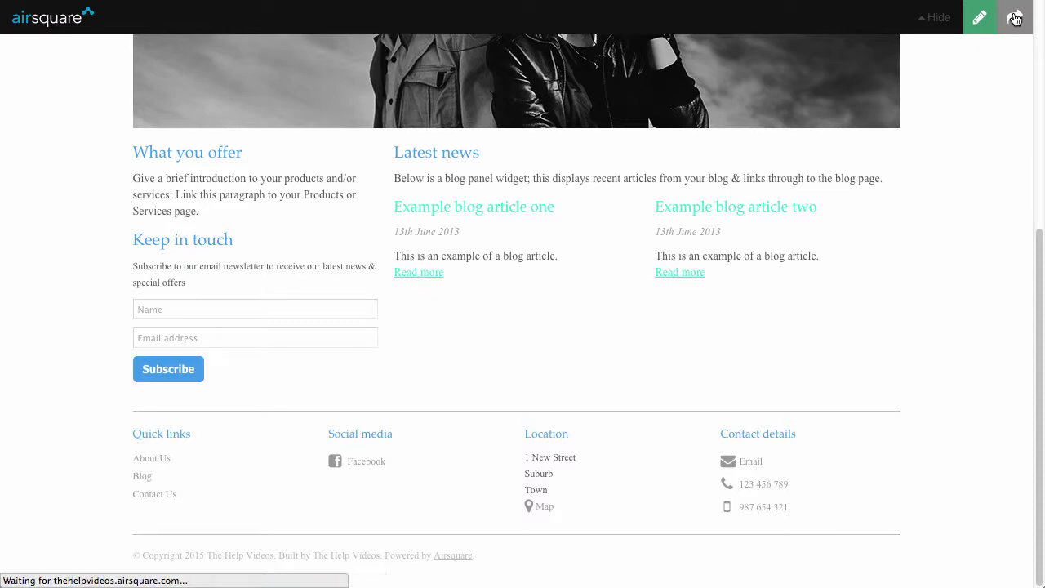
- Examine the location address fields in the general settings, including the country and Google Map link options
{"action": "scroll", "coordinate": [310, 368], "scroll_direction": "down", "scroll_amount": 5}
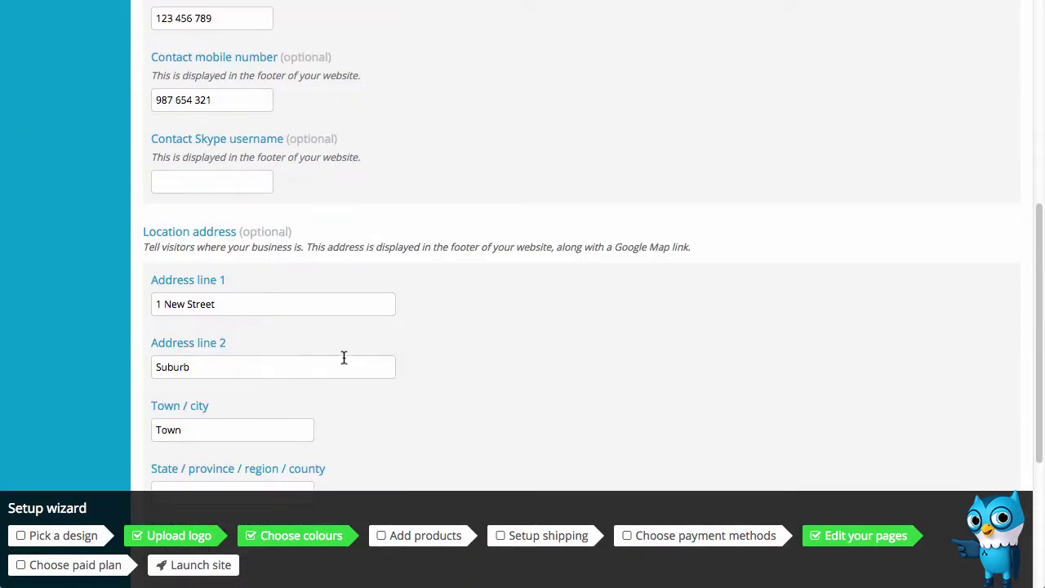
{"action": "scroll", "coordinate": [193, 367], "scroll_direction": "down", "scroll_amount": 2}
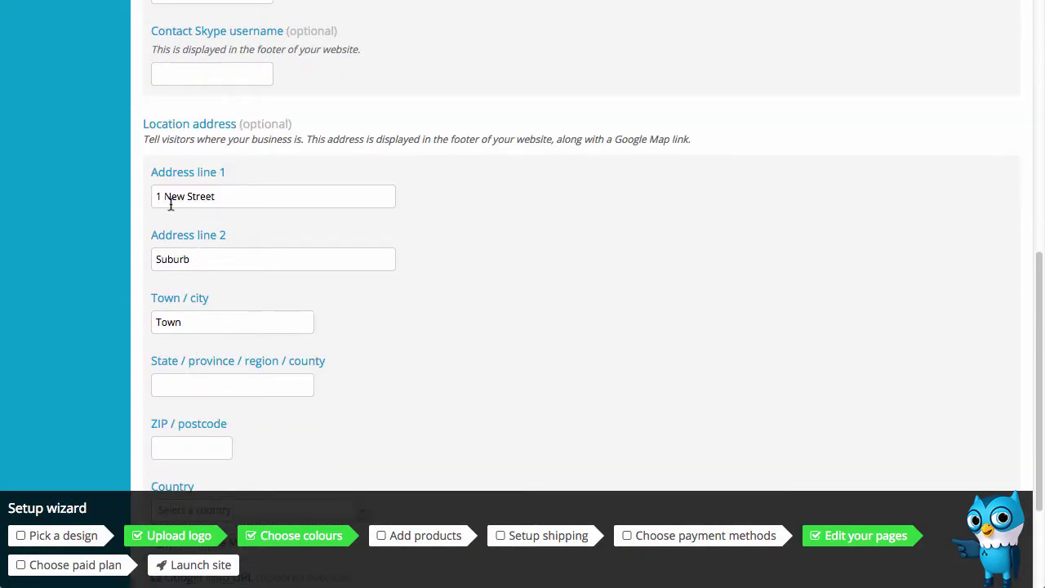
{"action": "scroll", "coordinate": [232, 322], "scroll_direction": "down", "scroll_amount": 1}
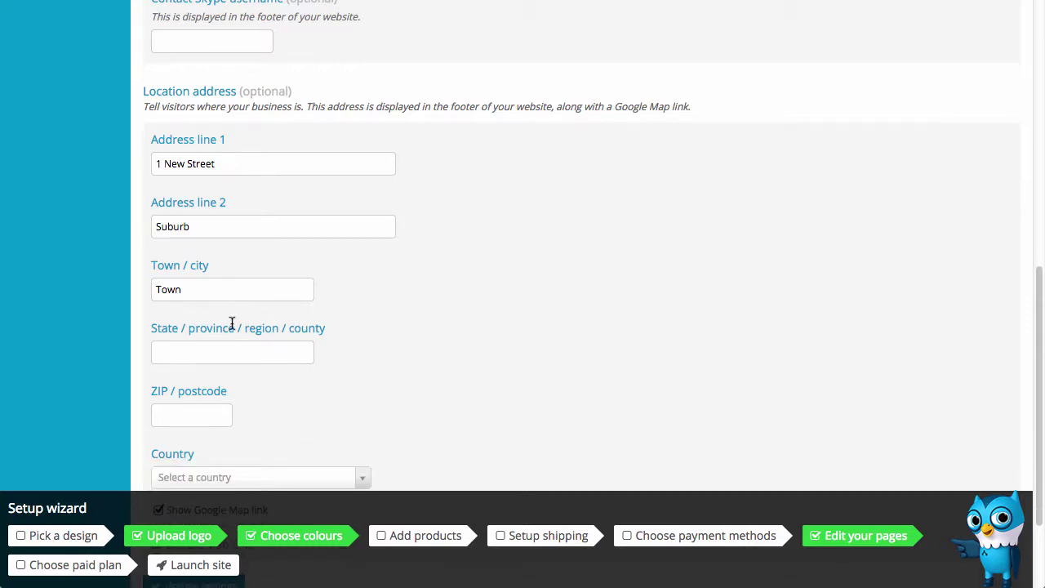
{"action": "scroll", "coordinate": [225, 322], "scroll_direction": "down", "scroll_amount": 3}
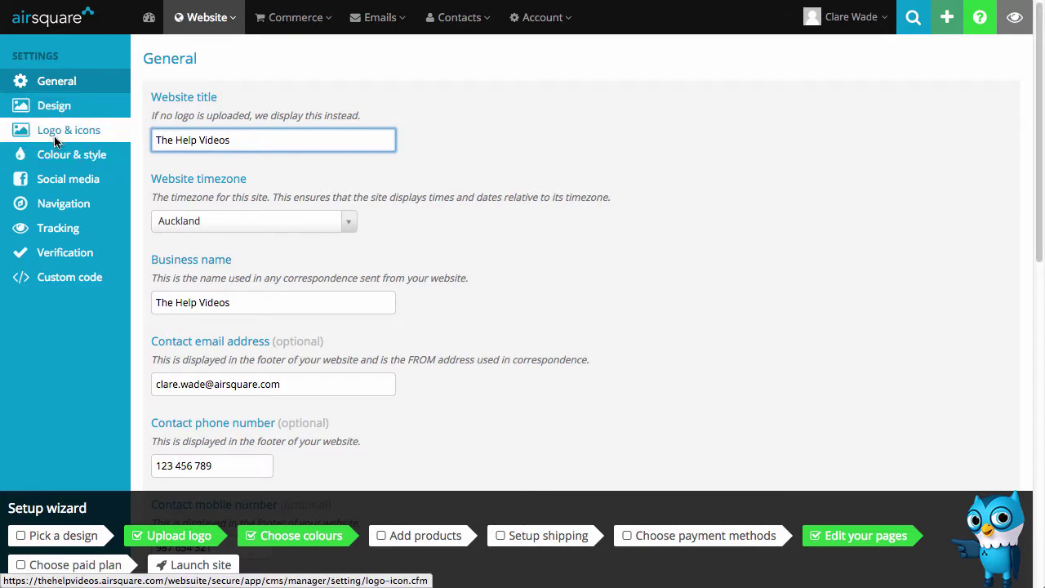
- Review the social media account fields from Facebook ID through YouTube username, and update the social media settings
{"action": "left_click", "coordinate": [51, 179]}
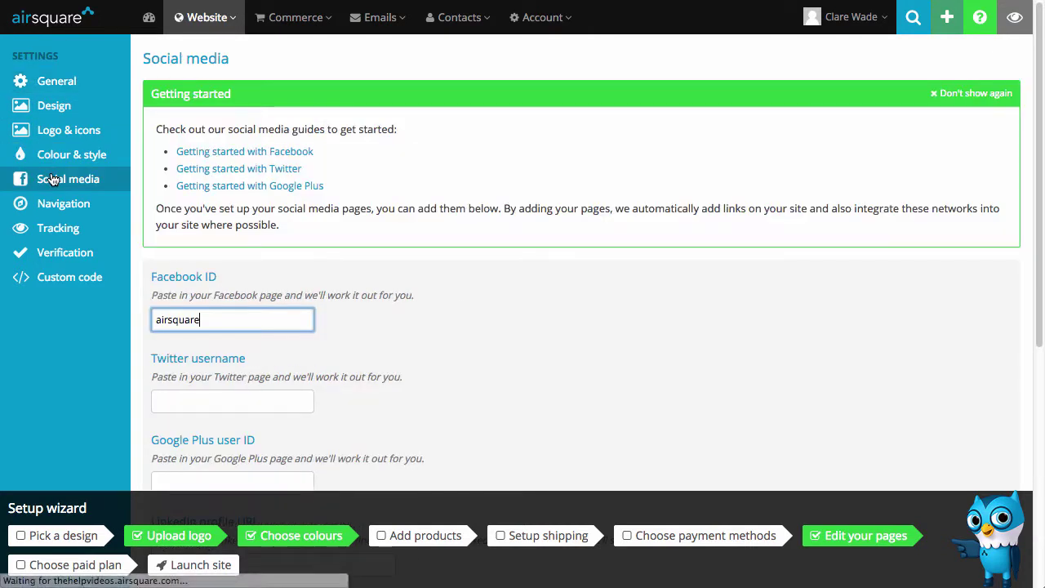
{"action": "scroll", "coordinate": [67, 323], "scroll_direction": "down", "scroll_amount": 3}
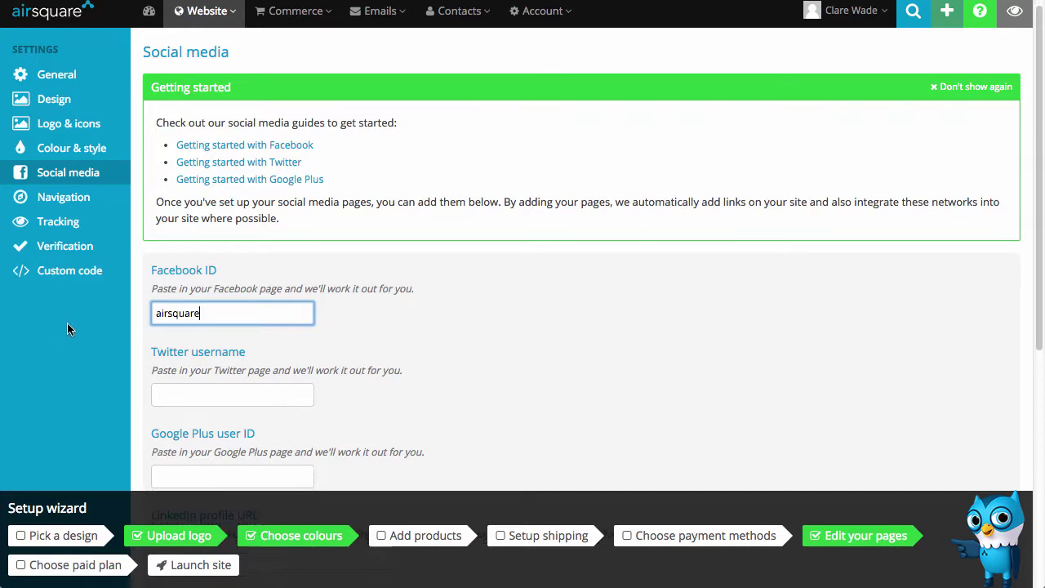
{"action": "scroll", "coordinate": [67, 330], "scroll_direction": "down", "scroll_amount": 1}
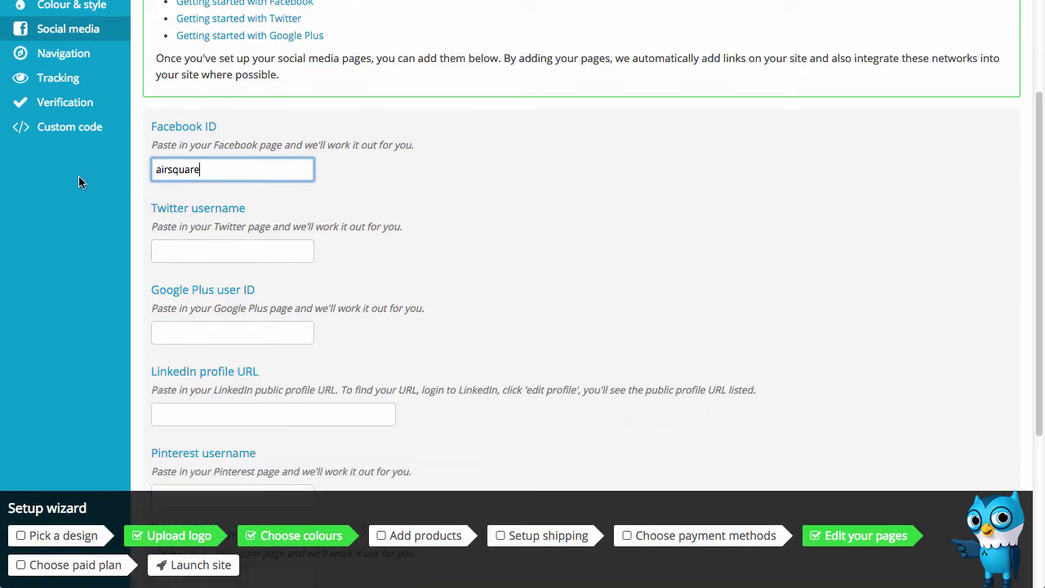
{"action": "scroll", "coordinate": [78, 181], "scroll_direction": "down", "scroll_amount": 1}
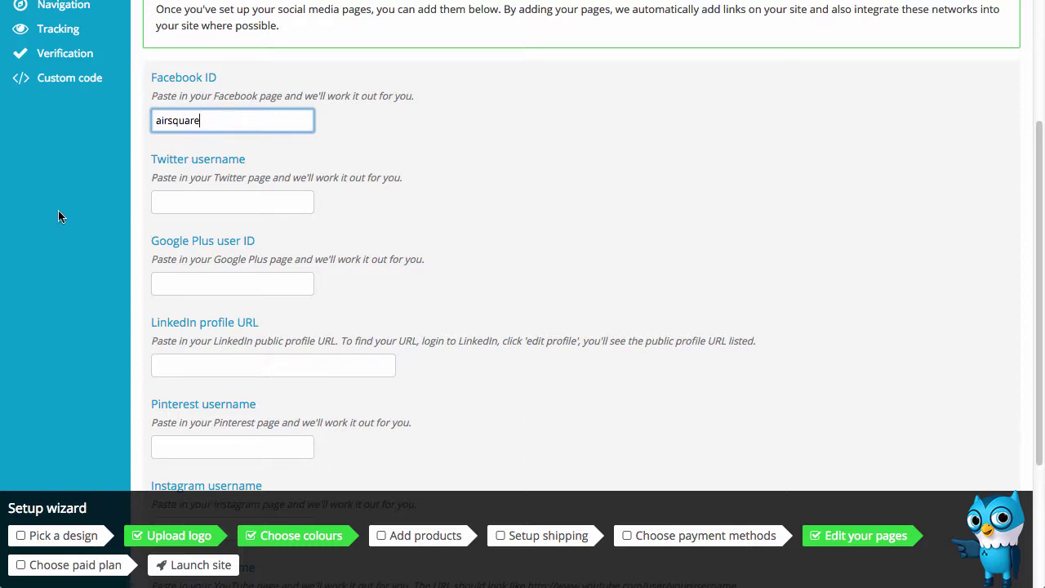
{"action": "scroll", "coordinate": [58, 210], "scroll_direction": "down", "scroll_amount": 1}
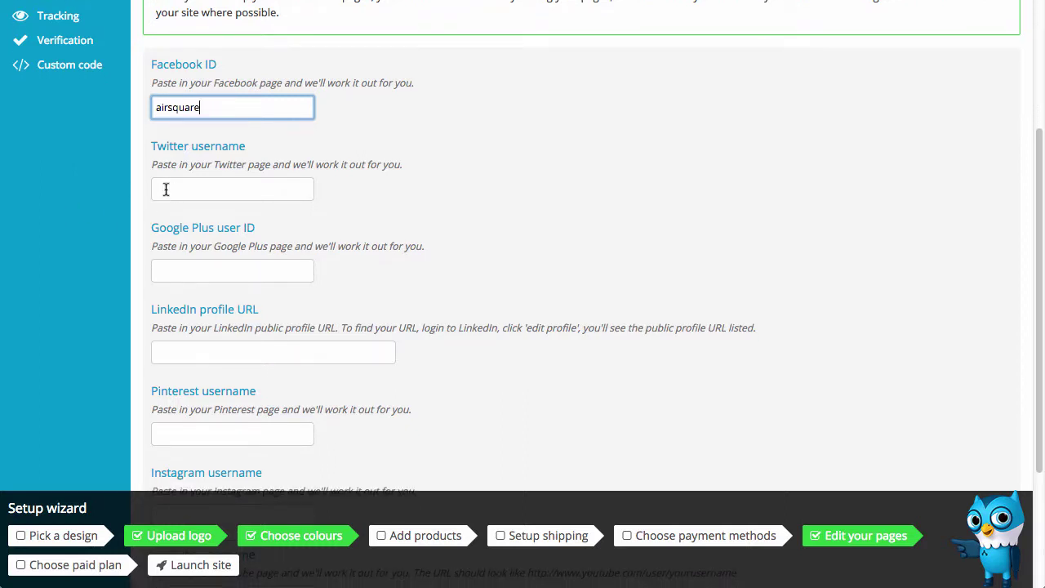
{"action": "scroll", "coordinate": [168, 243], "scroll_direction": "down", "scroll_amount": 3}
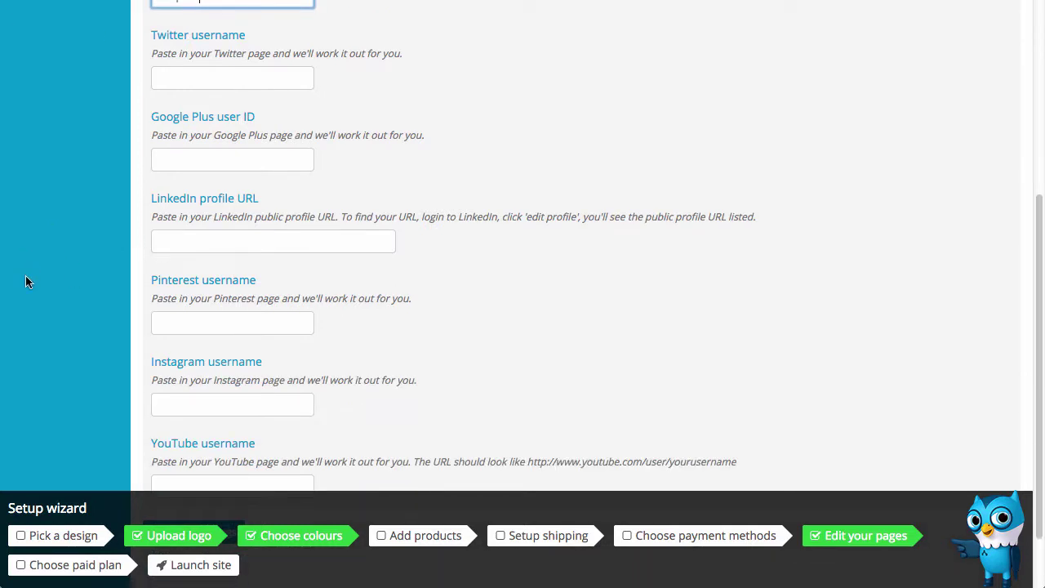
{"action": "scroll", "coordinate": [124, 260], "scroll_direction": "down", "scroll_amount": 2}
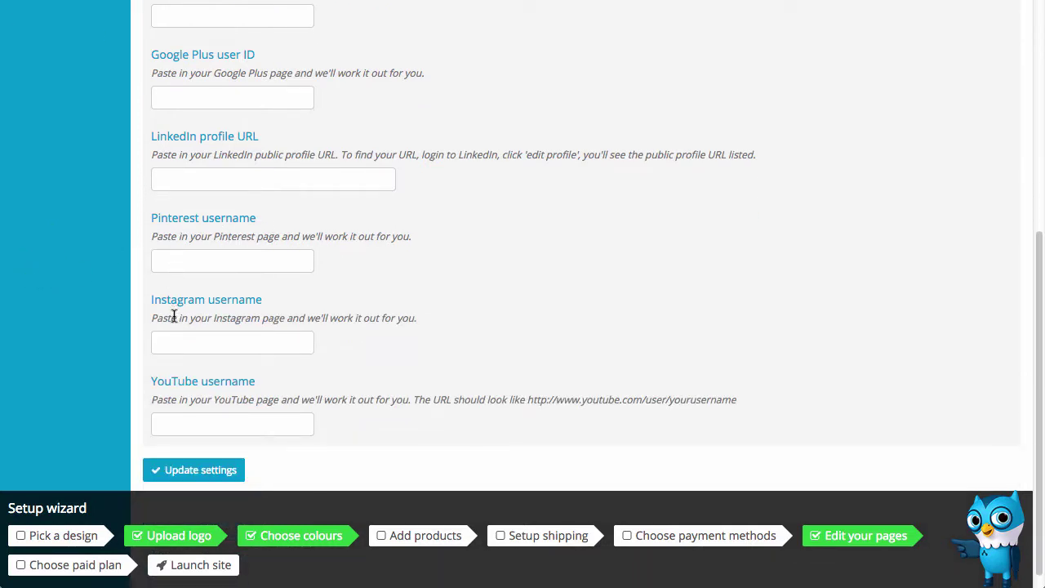
{"action": "scroll", "coordinate": [46, 331], "scroll_direction": "down", "scroll_amount": 1}
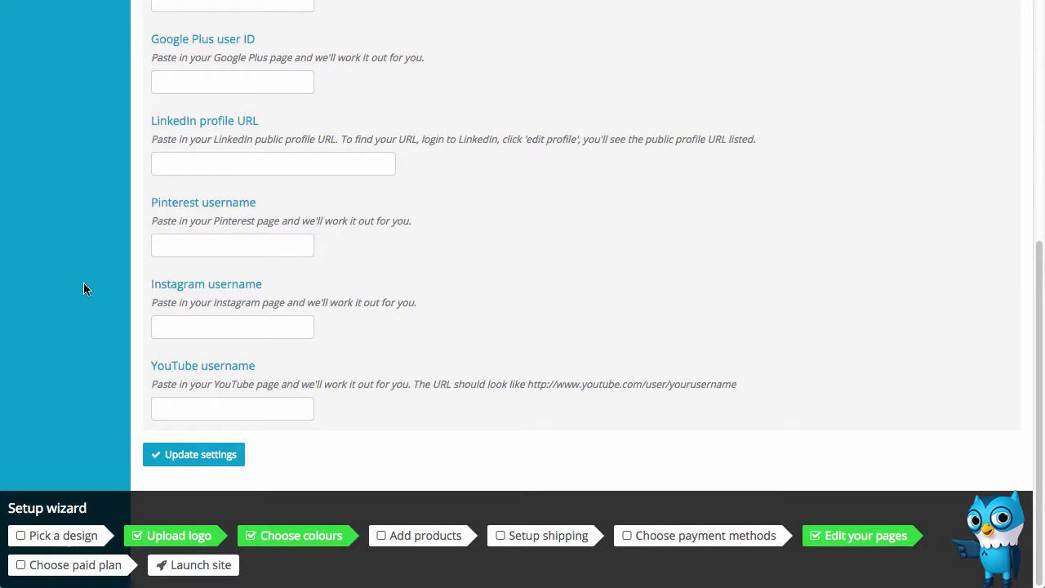
{"action": "left_click", "coordinate": [197, 455]}
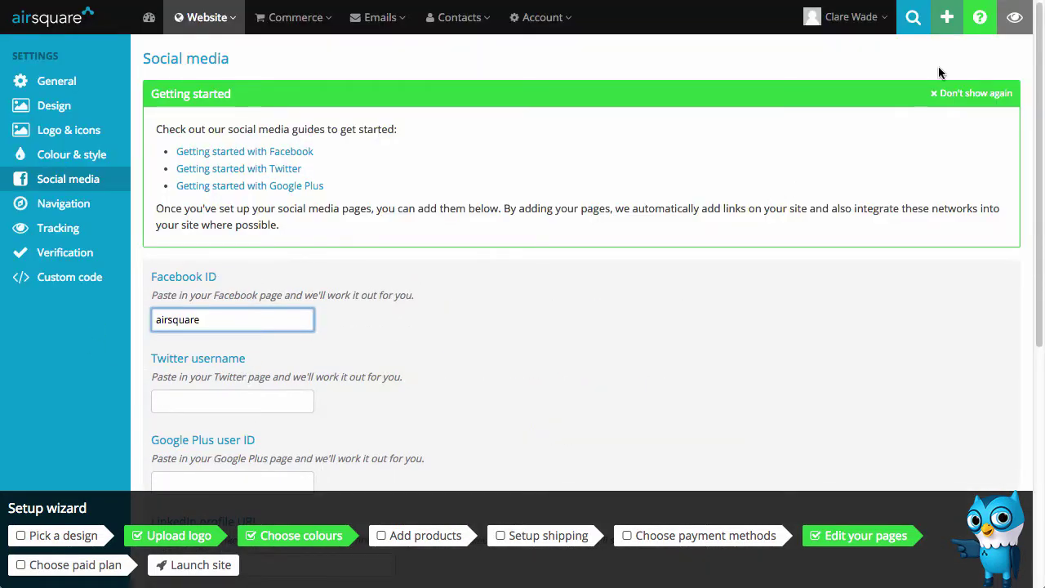
- Preview the live website, check the social media links in its footer, and return to the social media settings
{"action": "left_click", "coordinate": [1012, 18]}
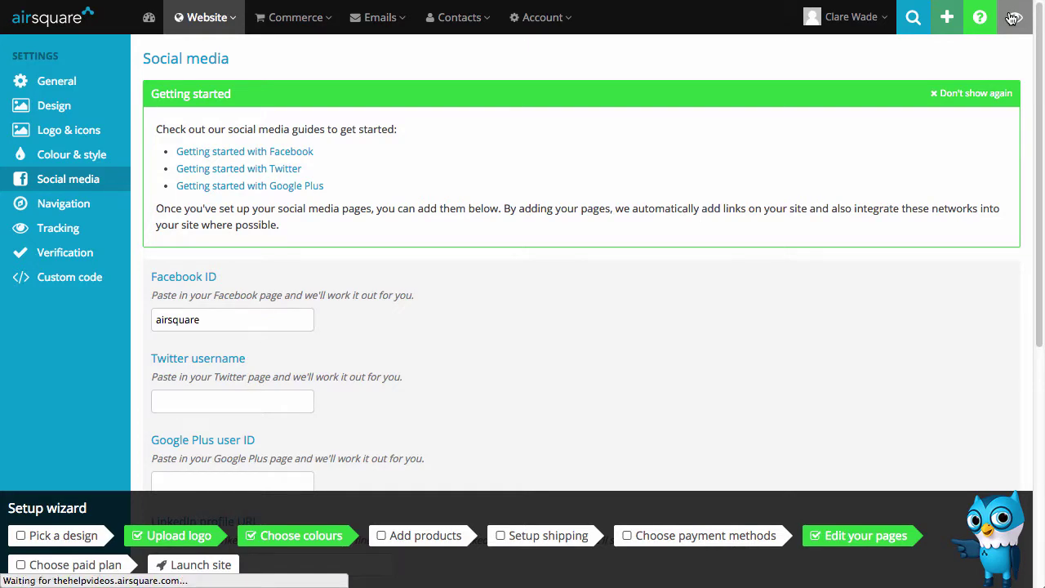
{"action": "scroll", "coordinate": [568, 290], "scroll_direction": "down", "scroll_amount": 5}
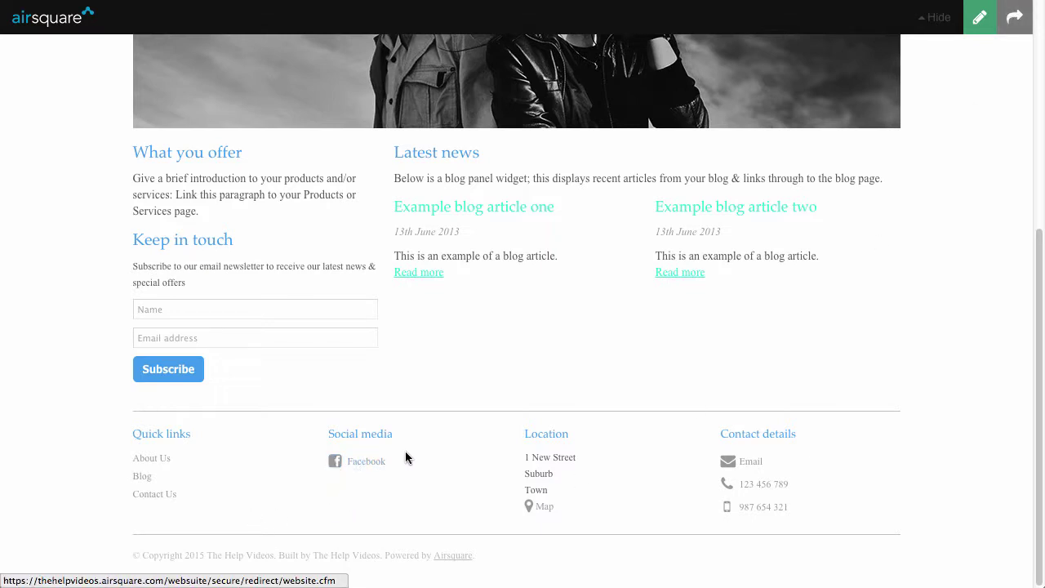
{"action": "left_click", "coordinate": [1018, 18]}
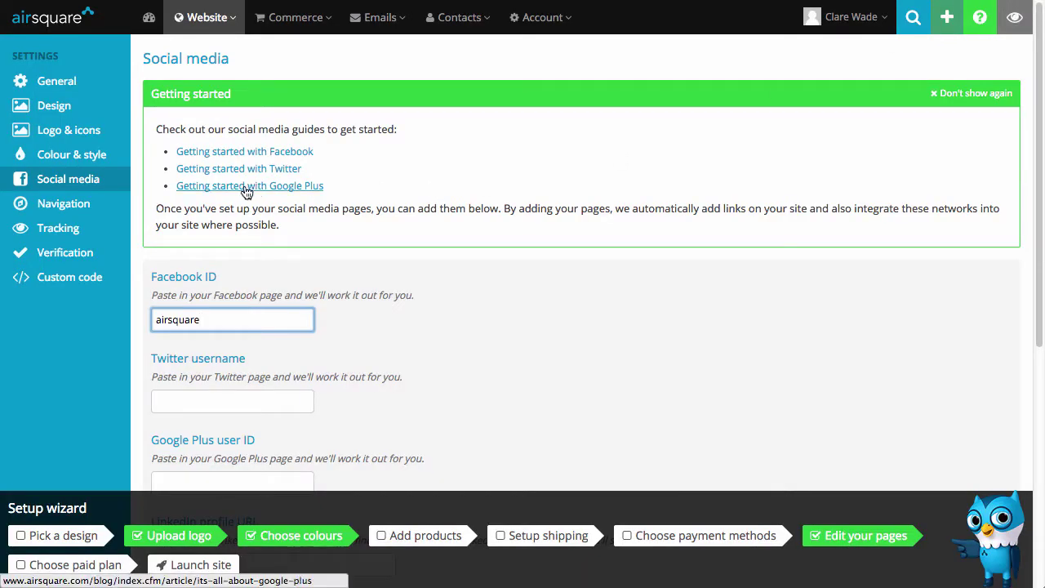
- In the Footer navigation group, look at the external link form without adding a link, and move Contact Us above Blog
{"action": "left_click", "coordinate": [49, 211]}
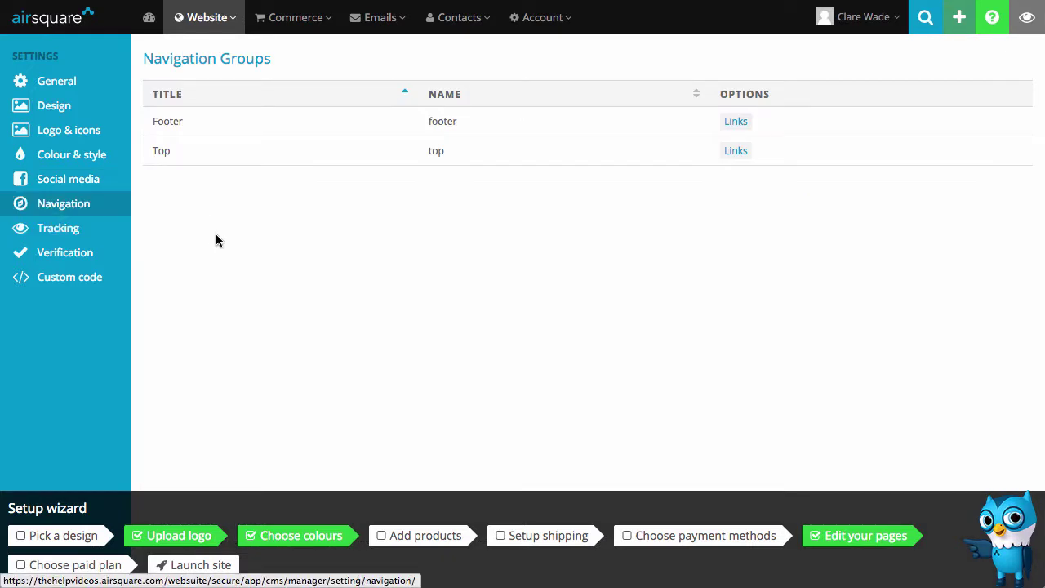
{"action": "left_click", "coordinate": [734, 123]}
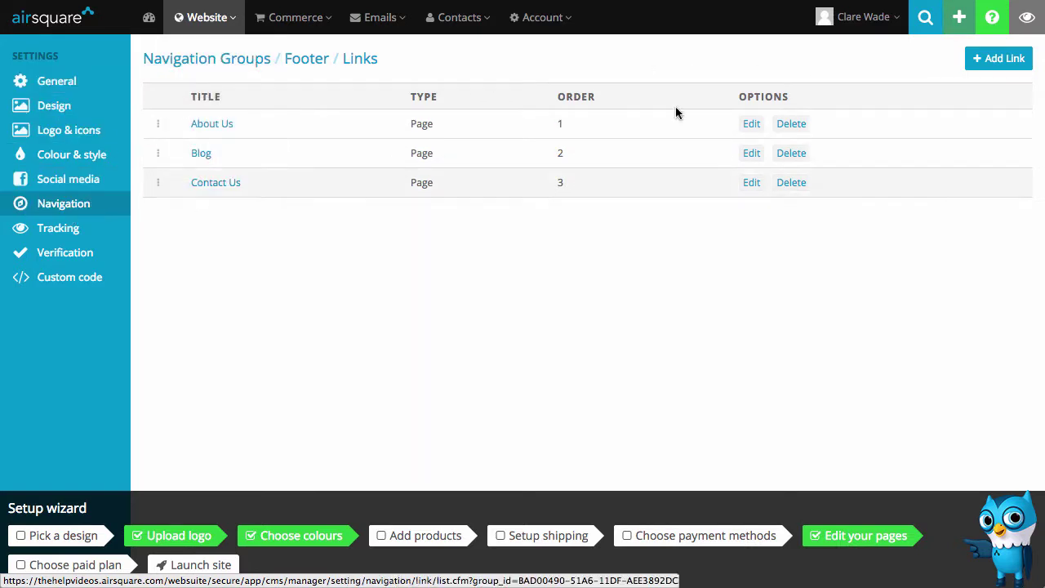
{"action": "left_click", "coordinate": [993, 61]}
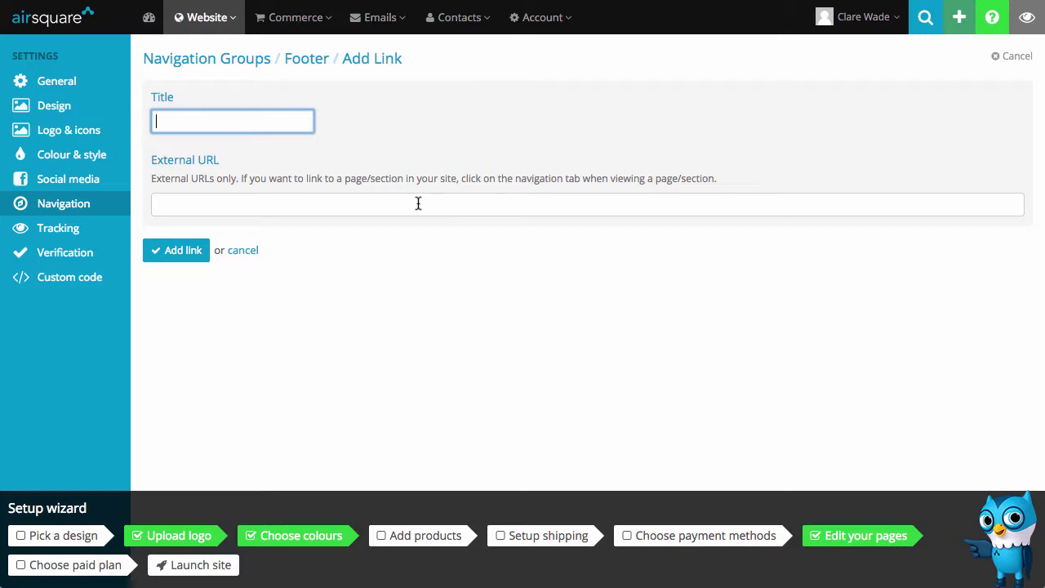
{"action": "left_click", "coordinate": [236, 255]}
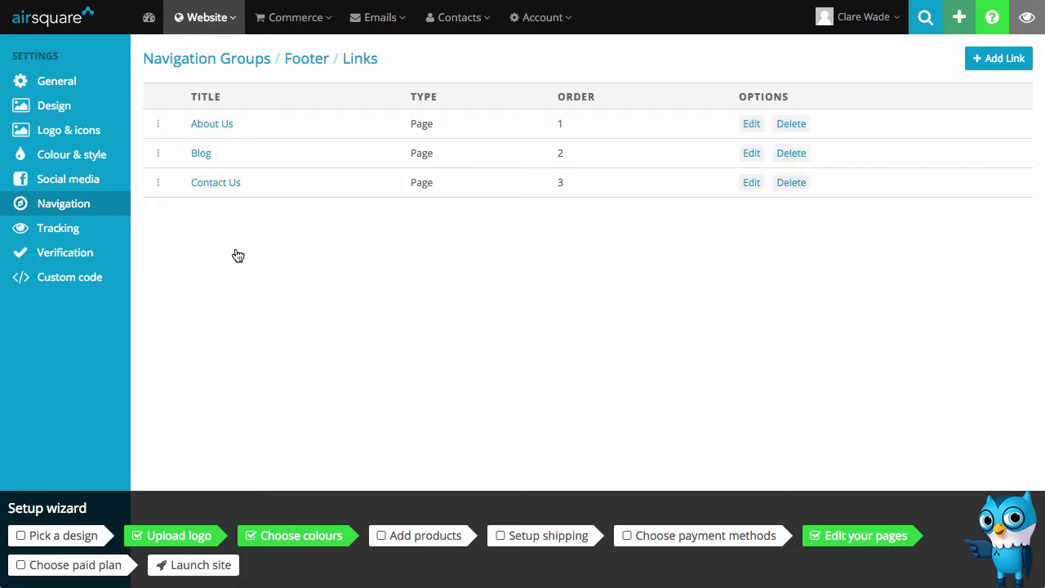
{"action": "left_click_drag", "start_coordinate": [162, 186], "coordinate": [158, 148]}
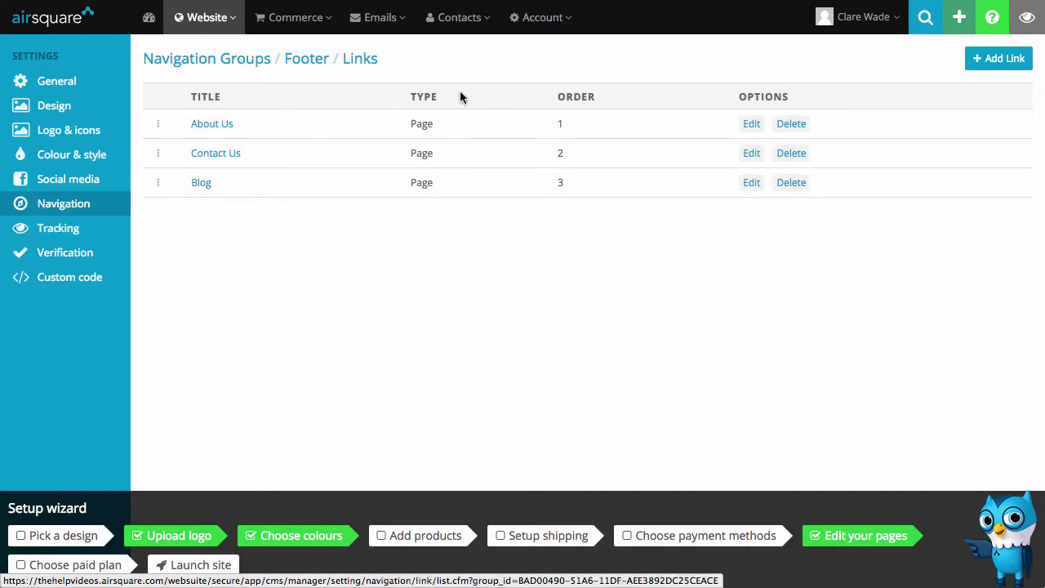
- View the links in the Top navigation group
{"action": "left_click", "coordinate": [55, 208]}
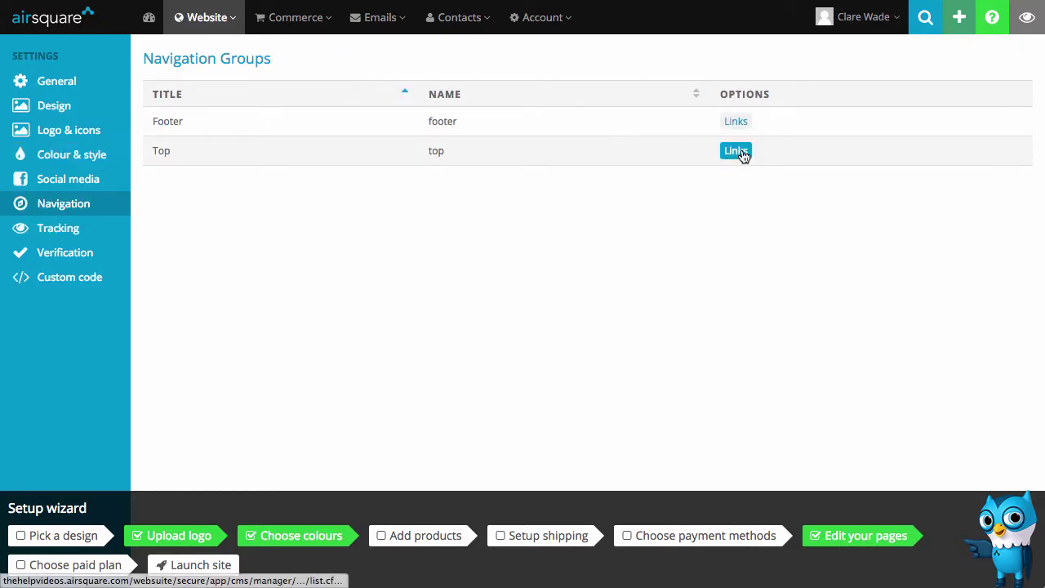
{"action": "left_click", "coordinate": [742, 153]}
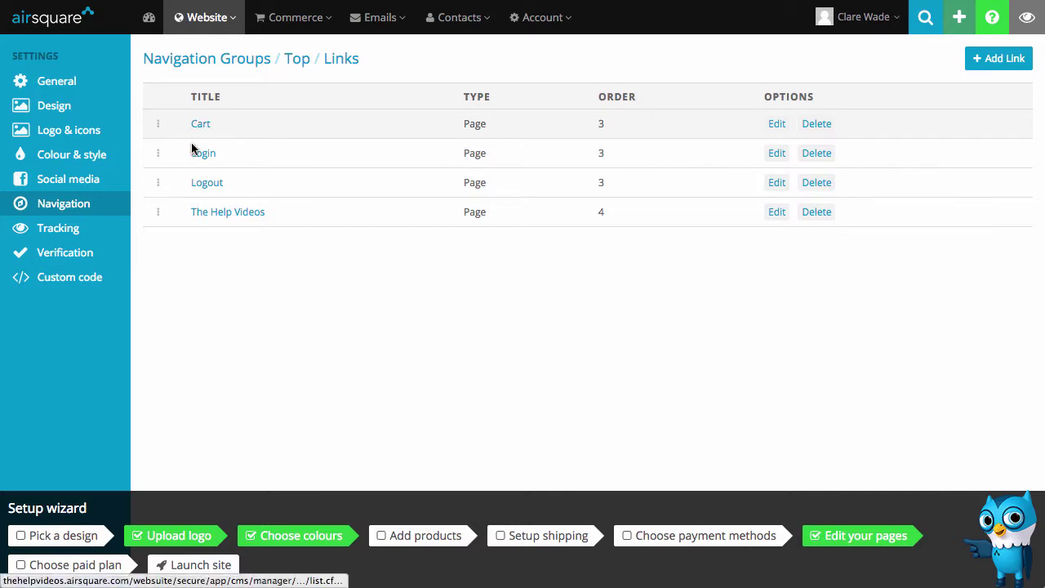
- Look at the Google Analytics tracking settings and the Google, Bing and Pinterest site verification settings
{"action": "left_click", "coordinate": [61, 234]}
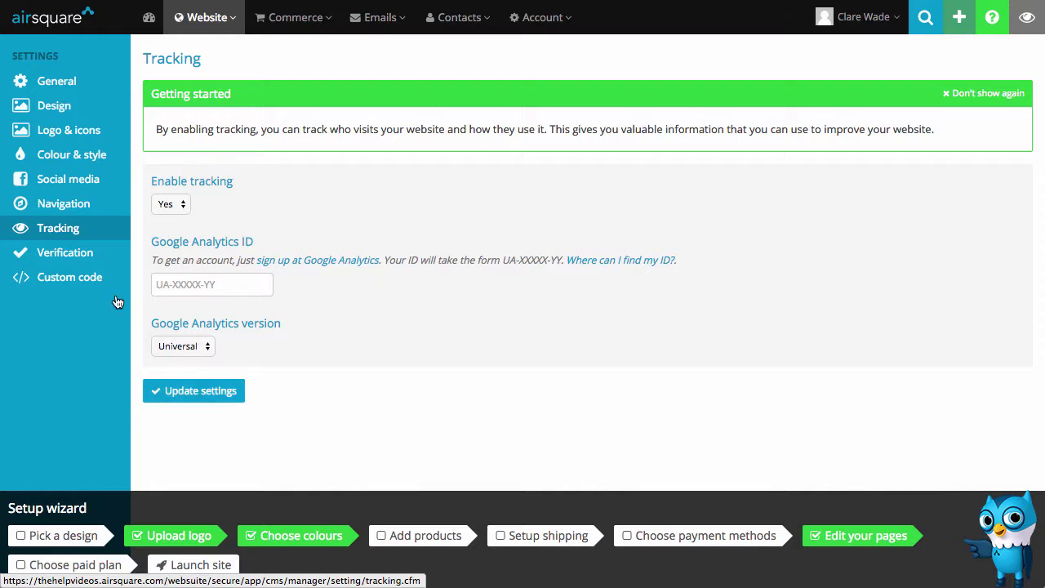
{"action": "left_click", "coordinate": [85, 255]}
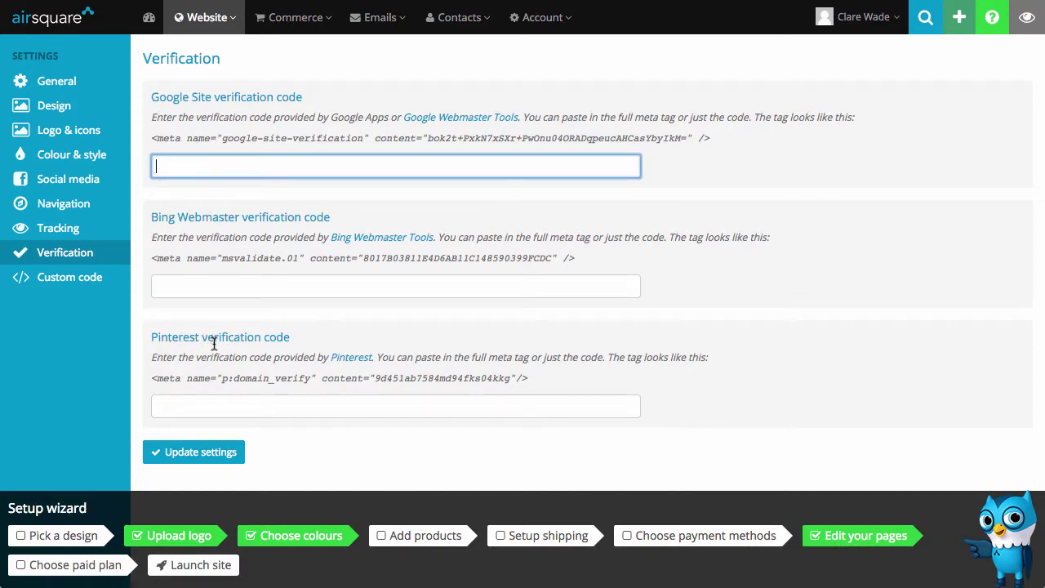
- Review the custom code settings for the HEAD, BODY and custom CSS areas, and expand the 404 page option
{"action": "left_click", "coordinate": [63, 278]}
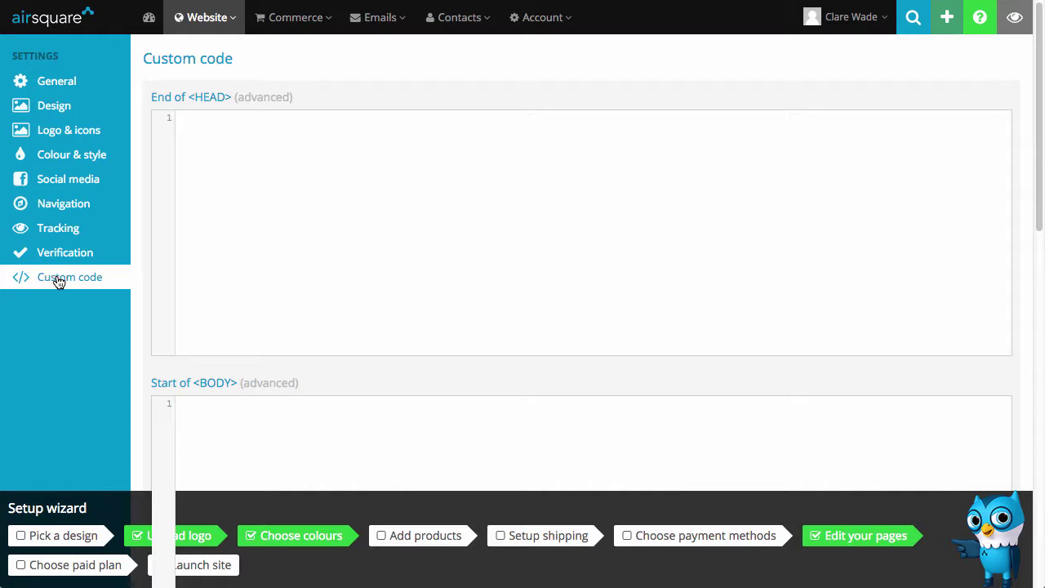
{"action": "scroll", "coordinate": [253, 175], "scroll_direction": "down", "scroll_amount": 4}
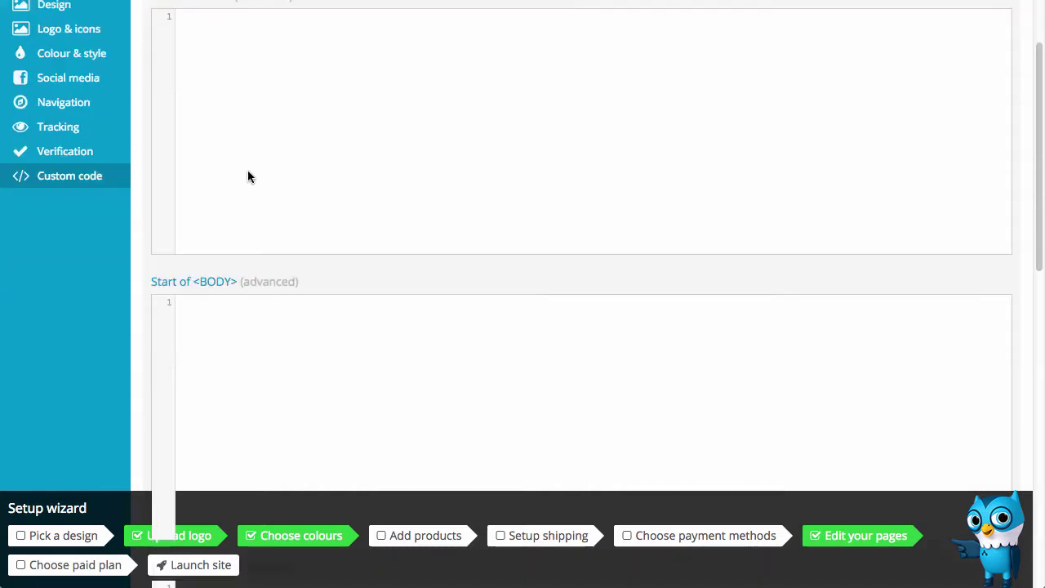
{"action": "scroll", "coordinate": [239, 228], "scroll_direction": "down", "scroll_amount": 7}
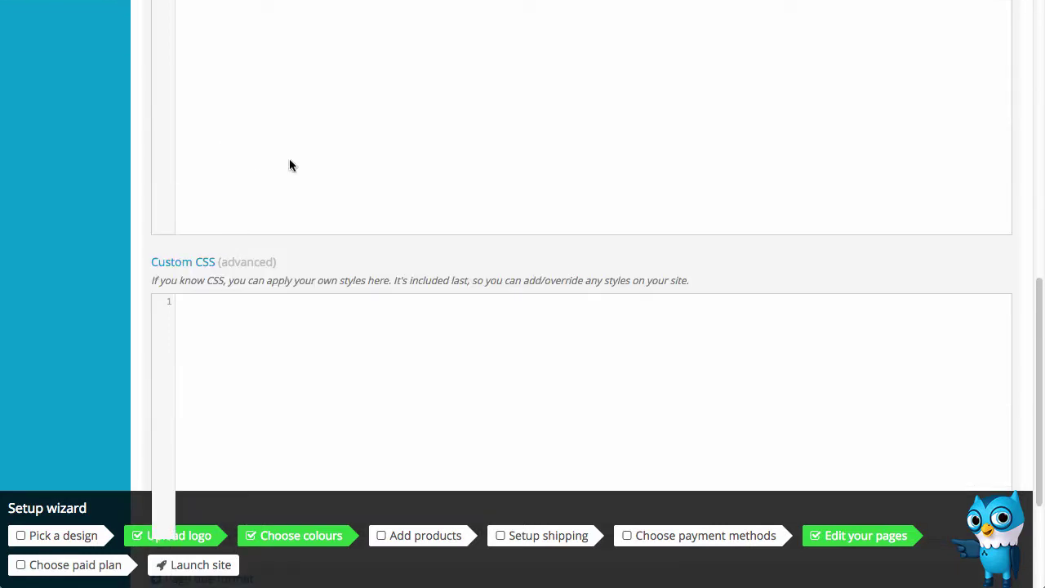
{"action": "scroll", "coordinate": [253, 318], "scroll_direction": "down", "scroll_amount": 3}
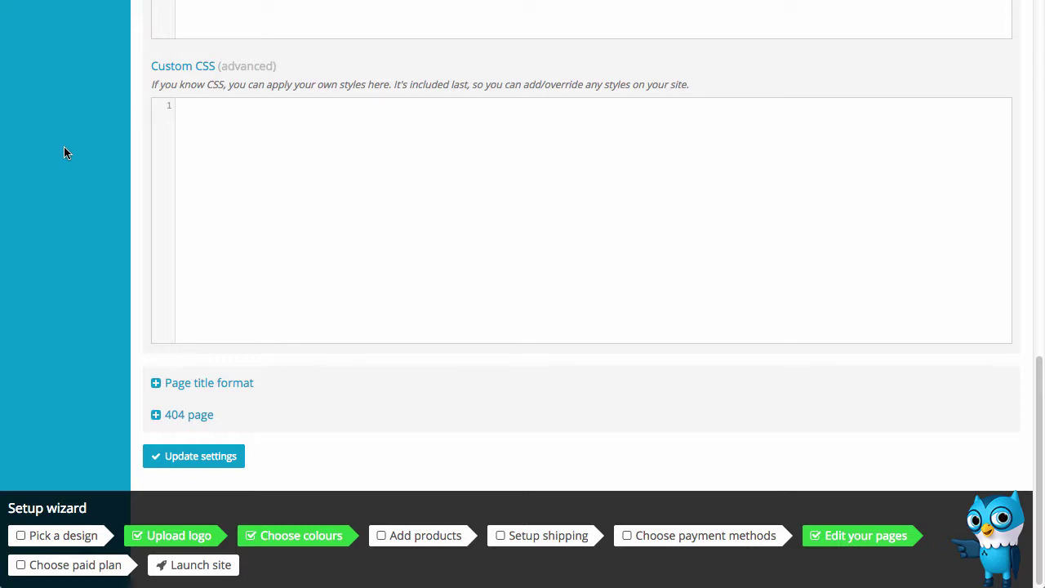
{"action": "scroll", "coordinate": [55, 175], "scroll_direction": "down", "scroll_amount": 1}
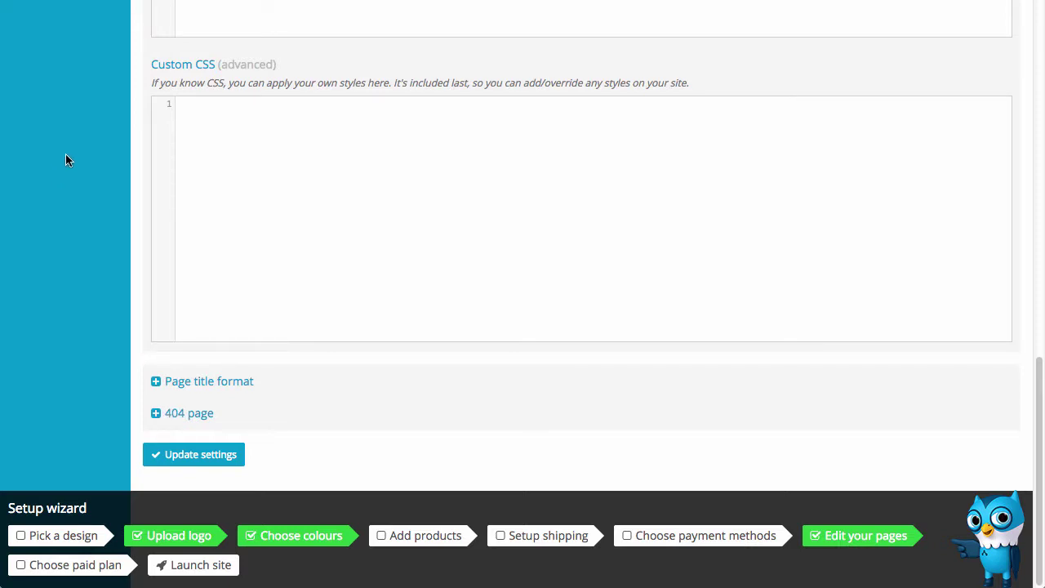
{"action": "left_click", "coordinate": [183, 414]}
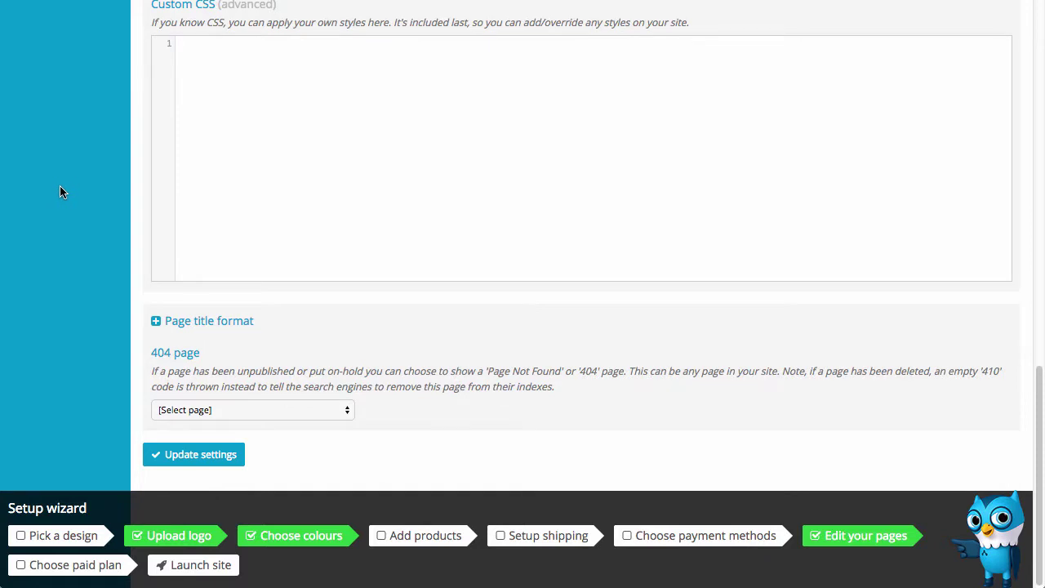
{"action": "scroll", "coordinate": [69, 379], "scroll_direction": "up", "scroll_amount": 10}
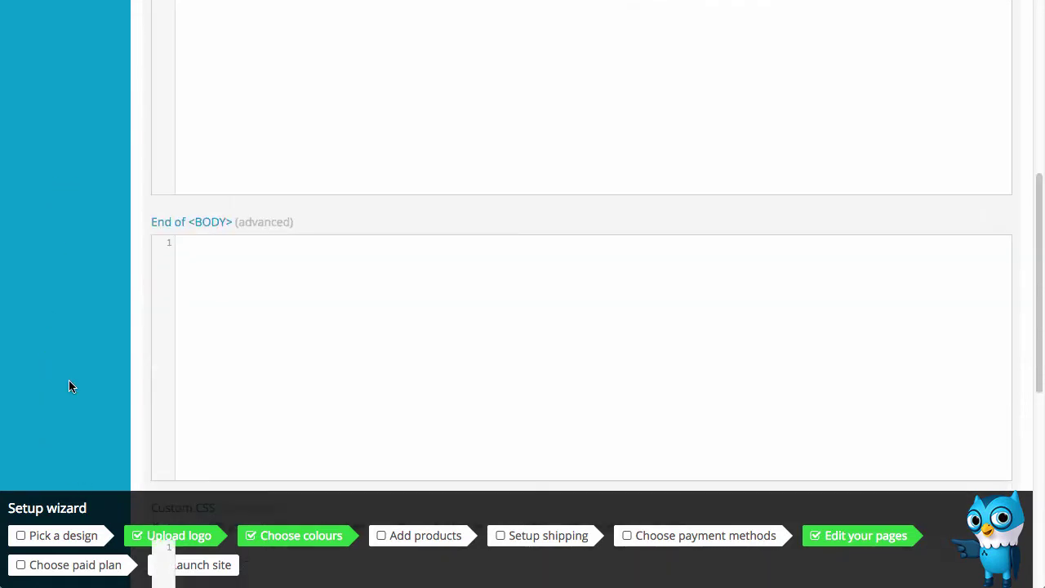